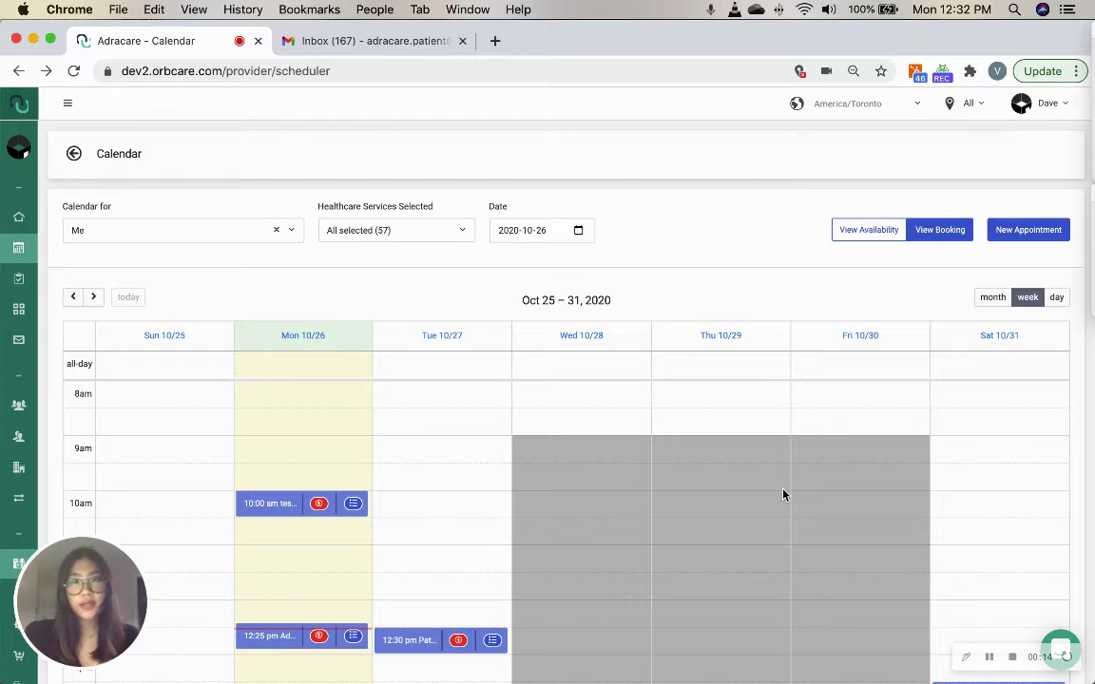
# Open the Tuesday 10/27 12:30 pm appointment from the calendar and start a bill for its patient
pyautogui.scroll(-3, 783, 495)
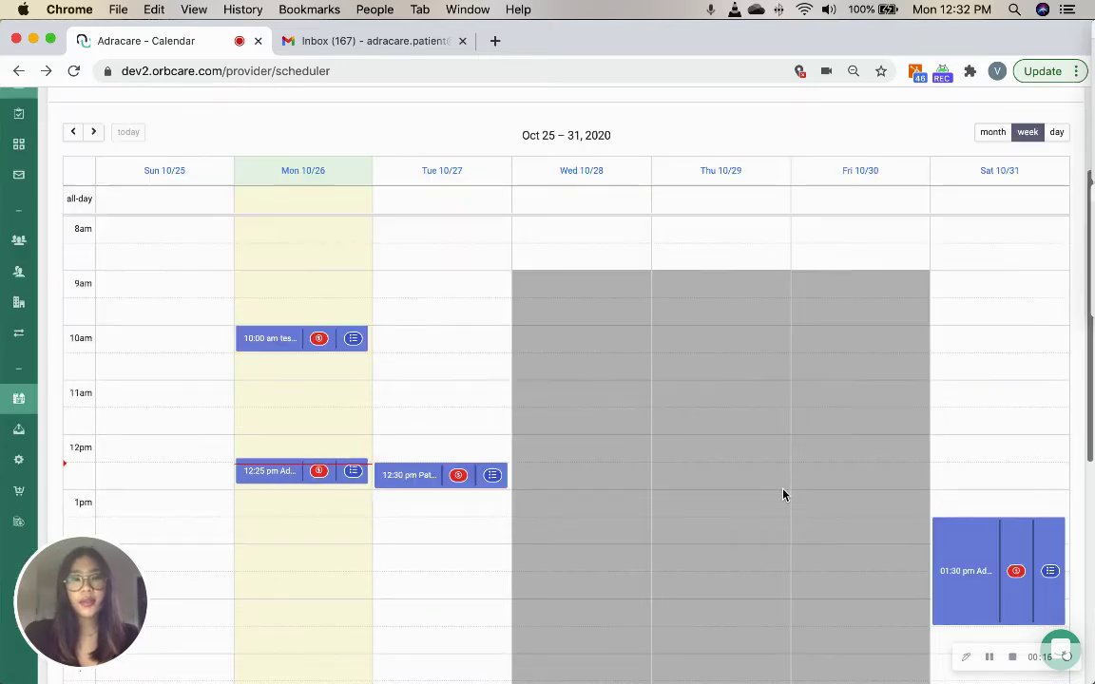
pyautogui.click(406, 478)
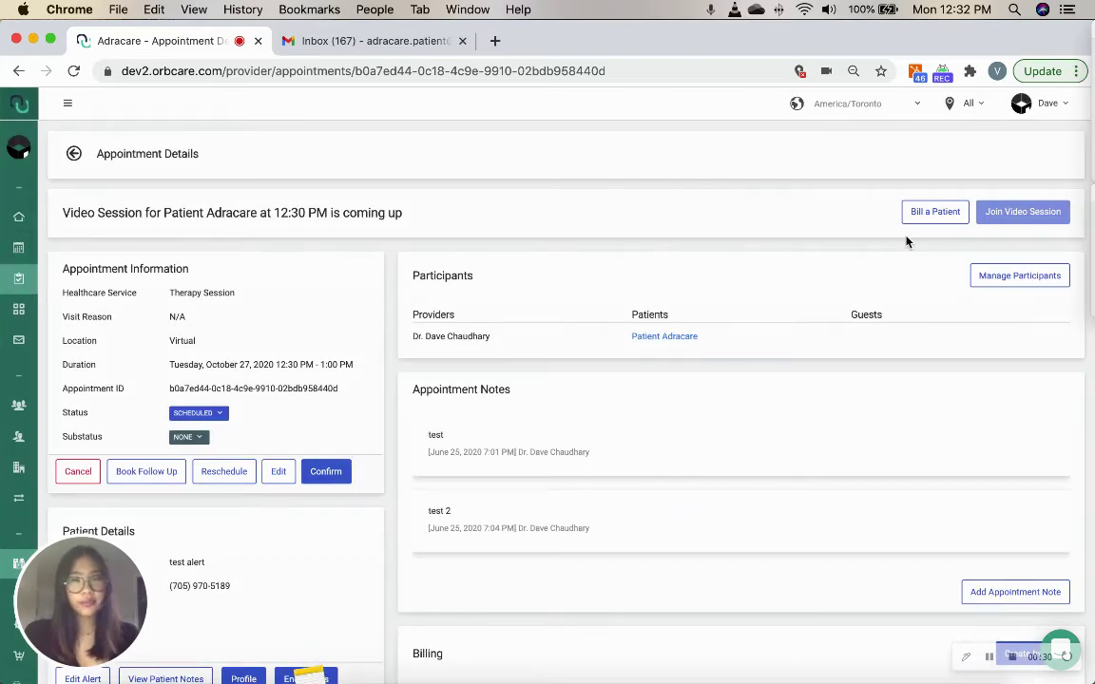
pyautogui.click(927, 221)
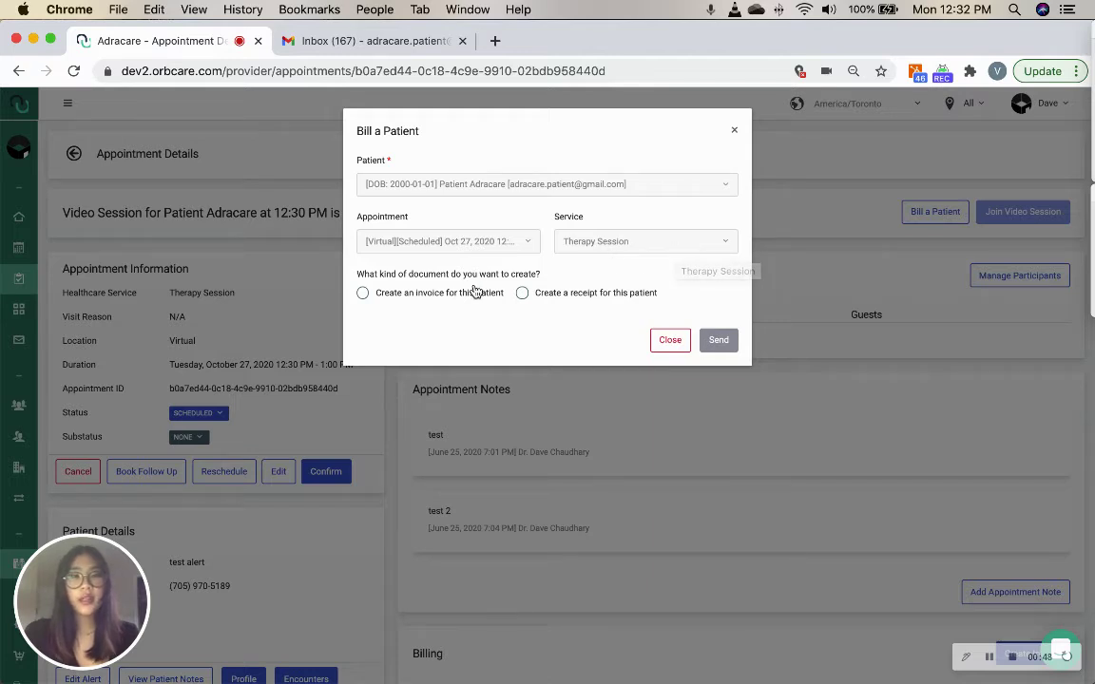
# Make the bill an invoice with payment requested via Stripe and the recipient message "Thank you!"
pyautogui.click(363, 294)
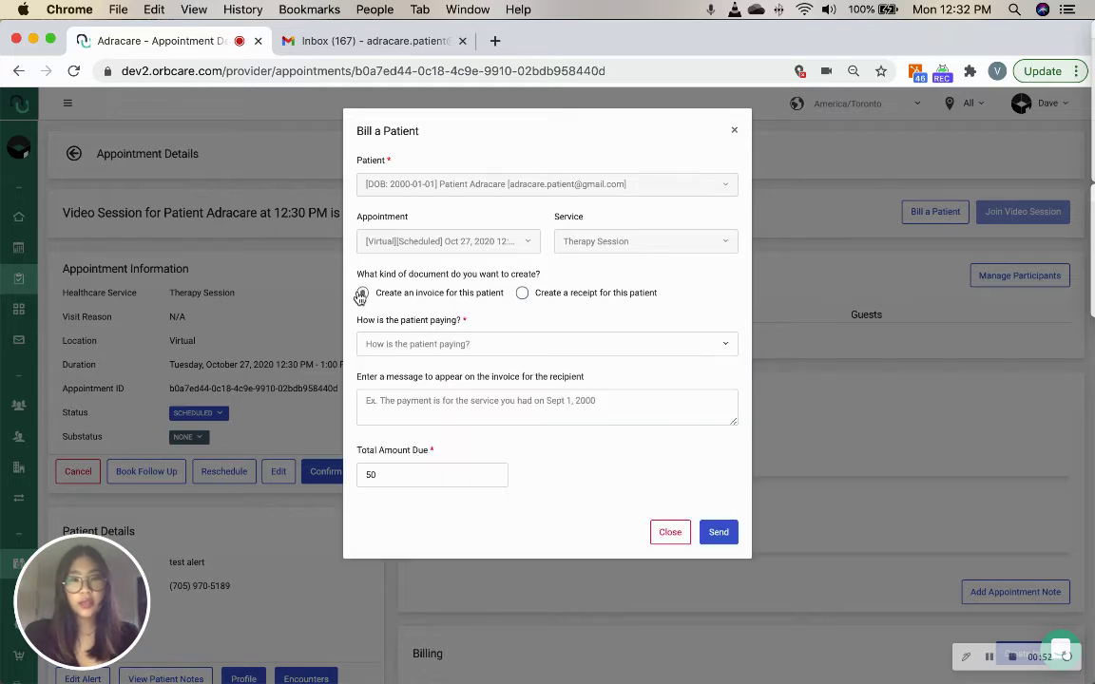
pyautogui.click(519, 351)
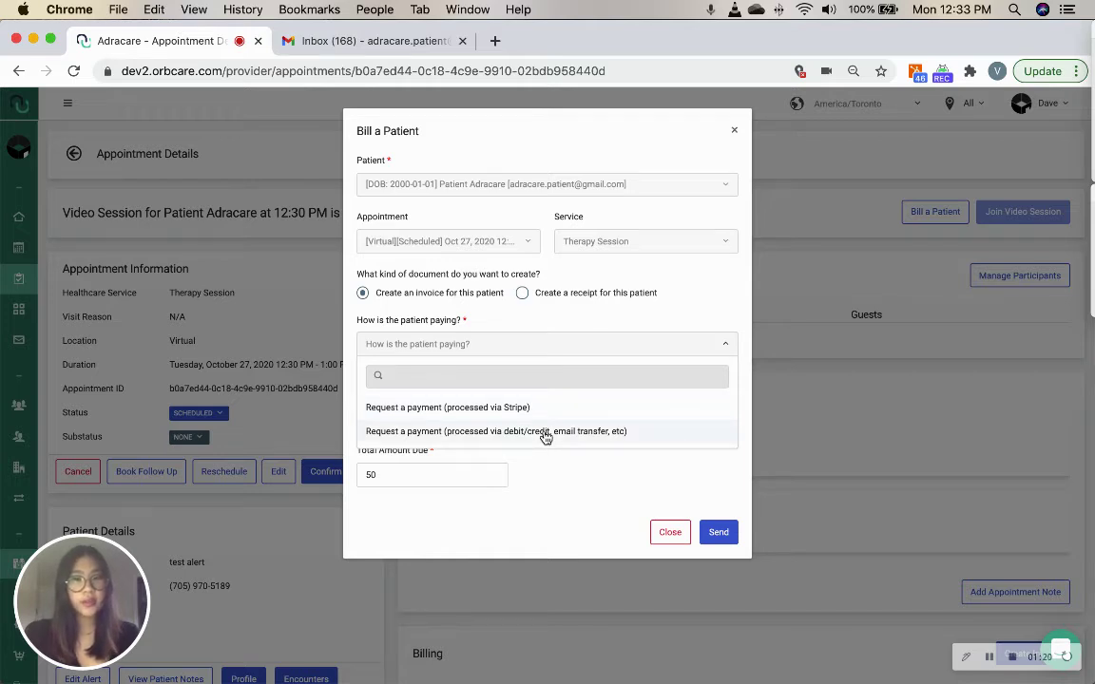
pyautogui.click(513, 407)
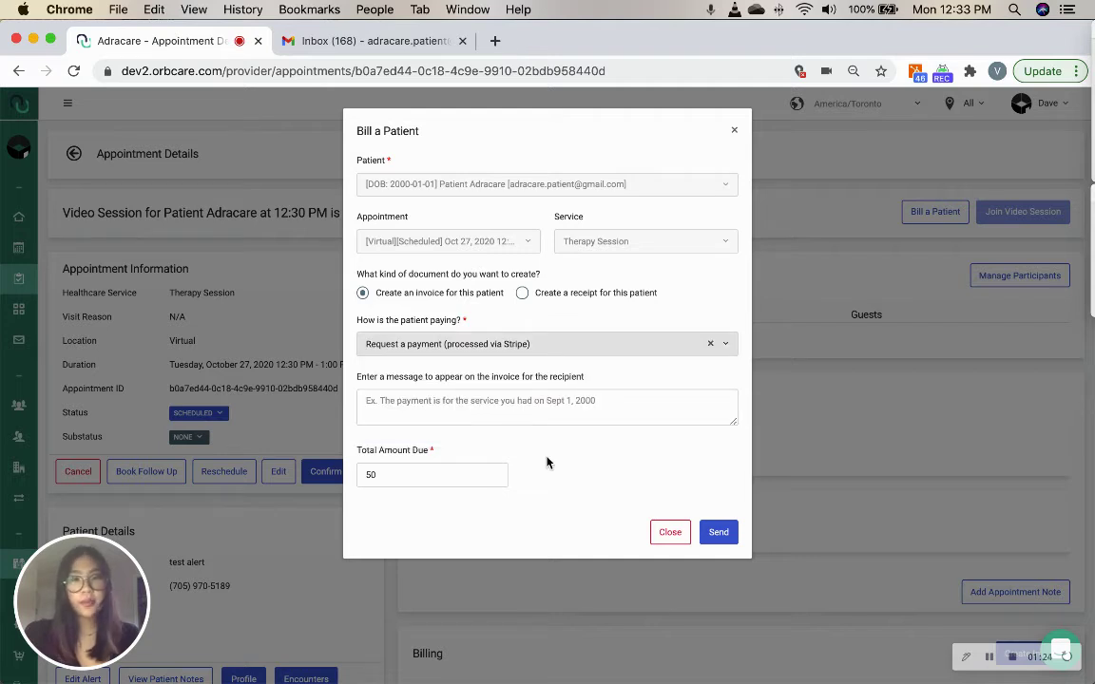
pyautogui.click(525, 406)
pyautogui.write('Thank you!')
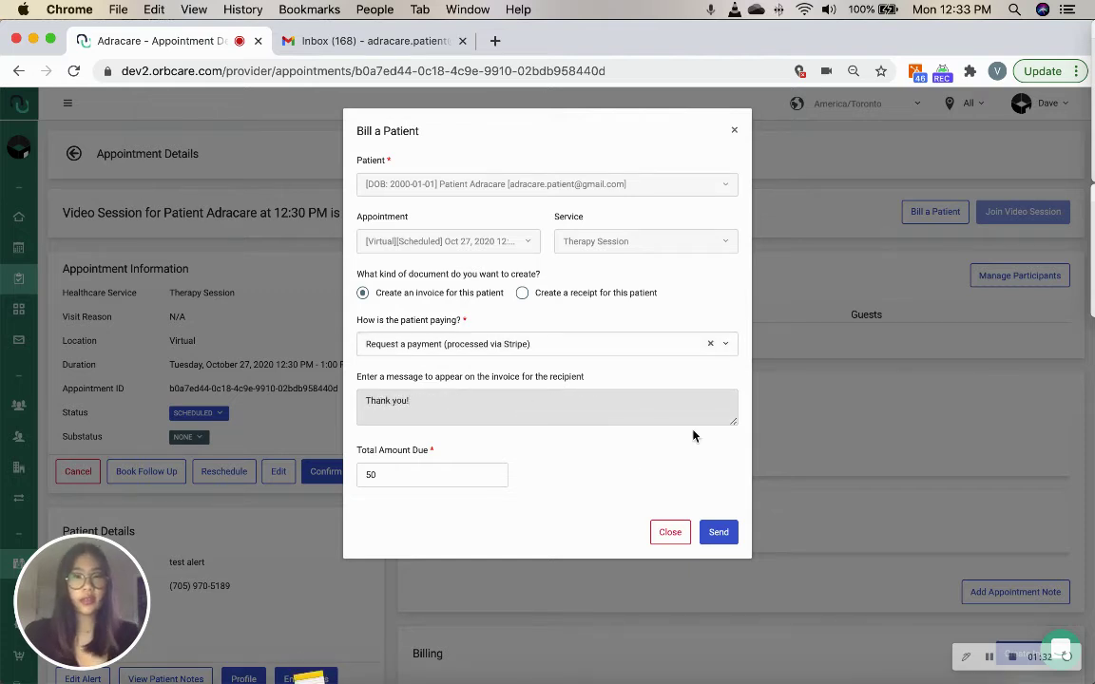
pyautogui.click(629, 464)
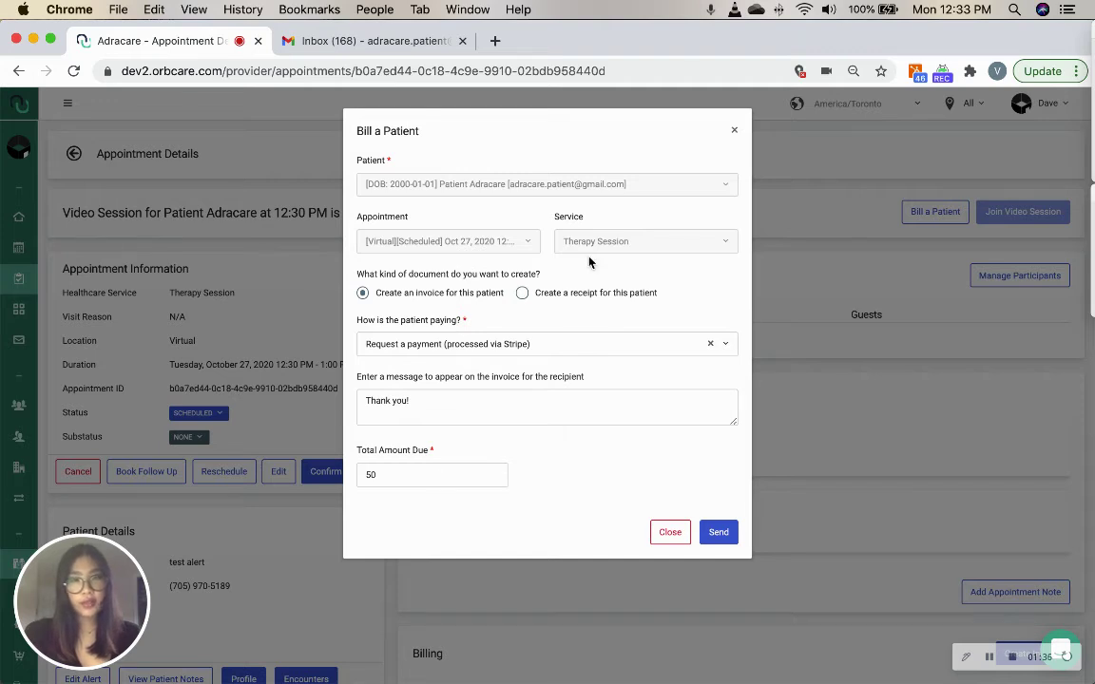
# Set the invoice's total amount due to 50 and send it to the patient
pyautogui.click(399, 474)
pyautogui.click(493, 472)
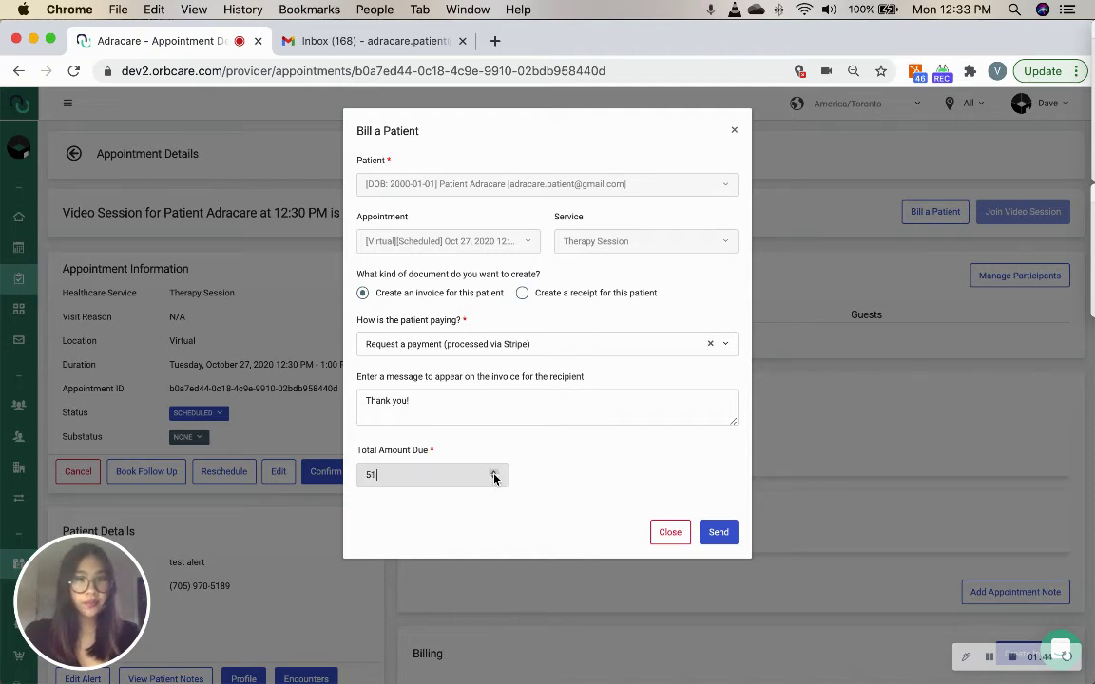
pyautogui.click(494, 479)
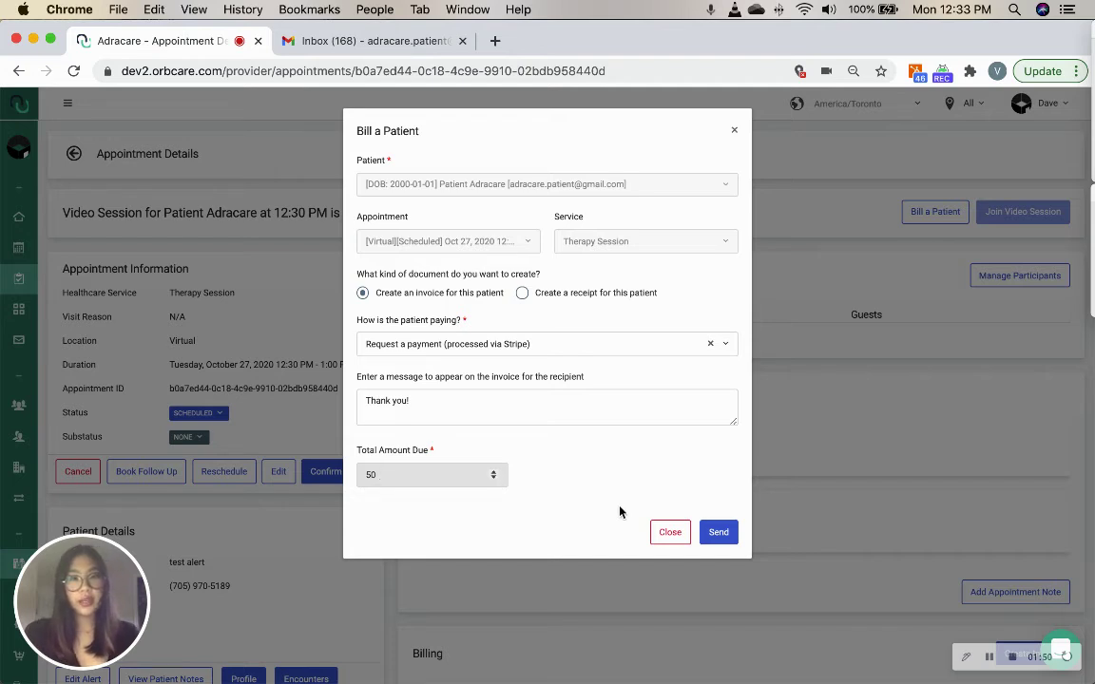
pyautogui.click(729, 539)
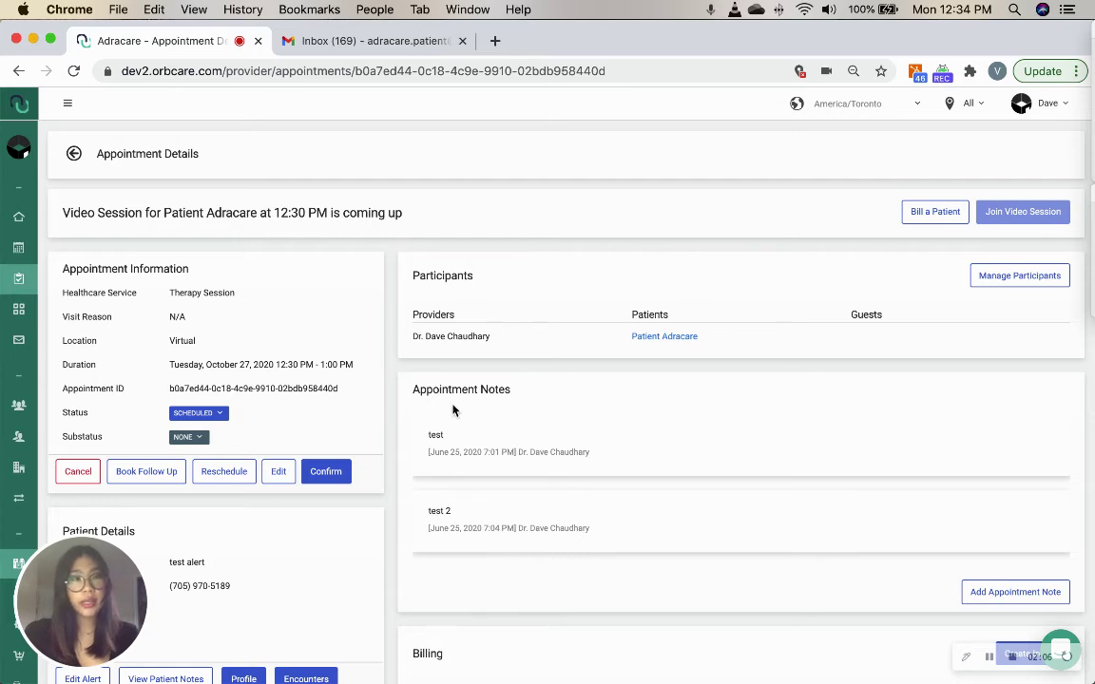
# Search My Patients for the billed patient's full name and open the active patient's profile
pyautogui.scroll(-3, 452, 411)
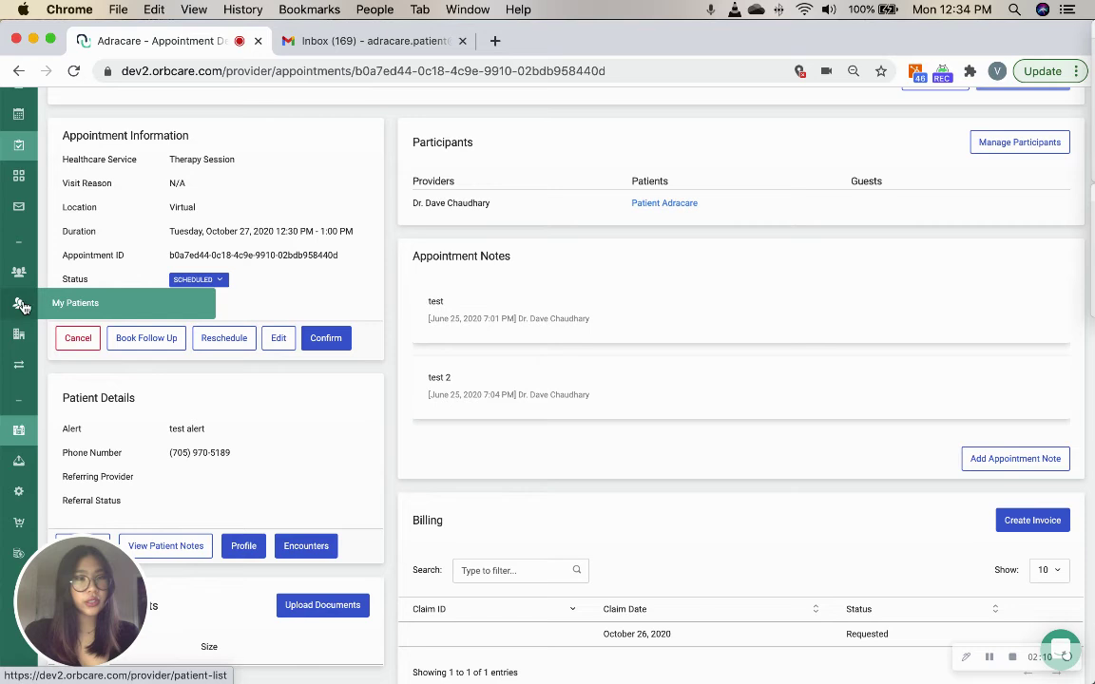
pyautogui.click(20, 305)
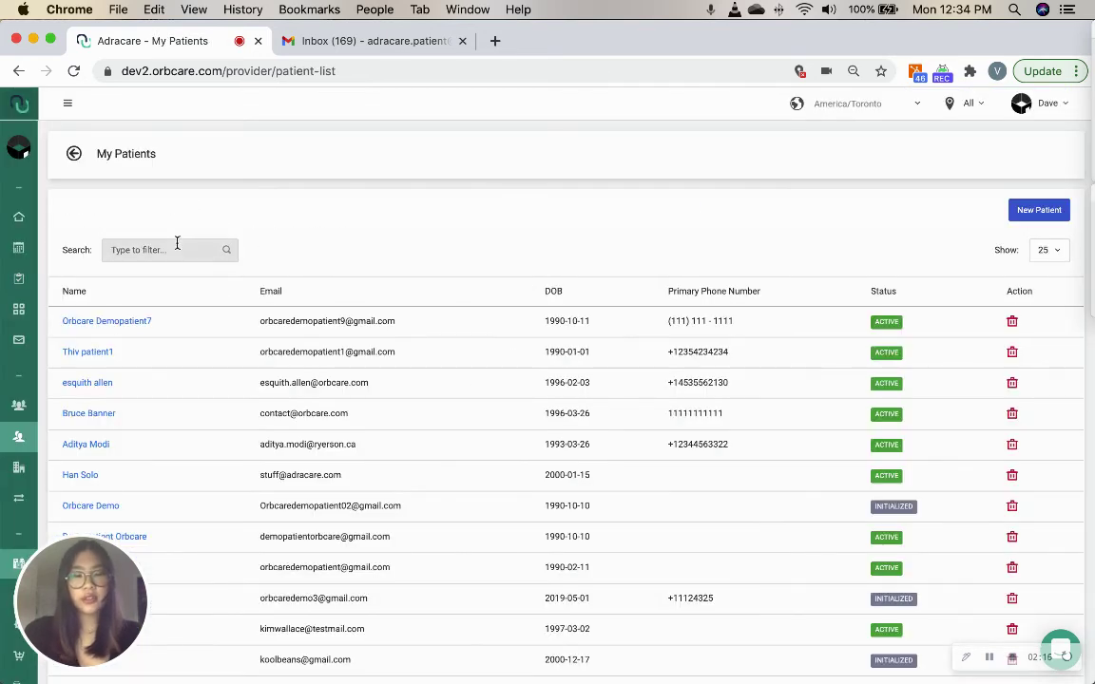
pyautogui.write('patient adra')
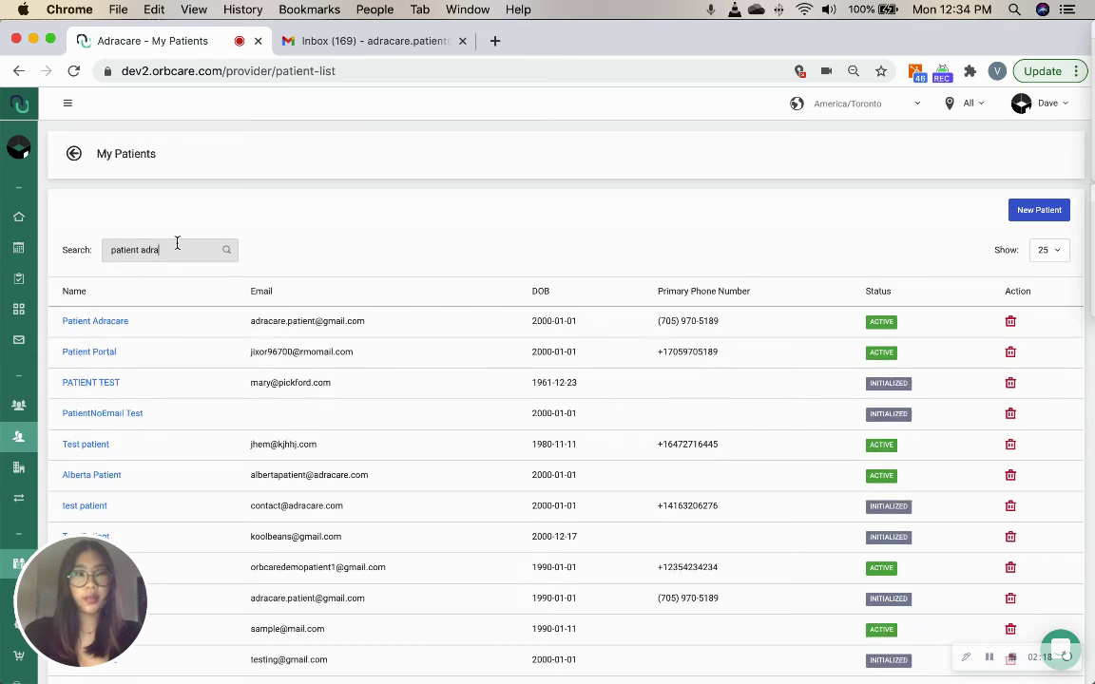
pyautogui.write('care')
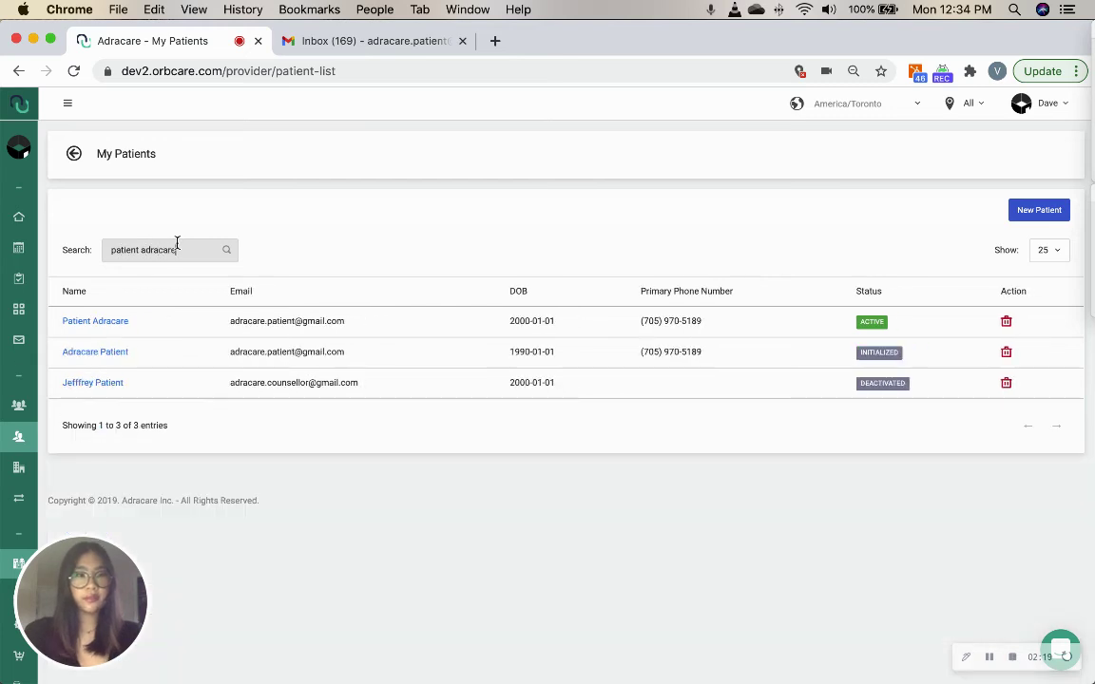
pyautogui.click(93, 323)
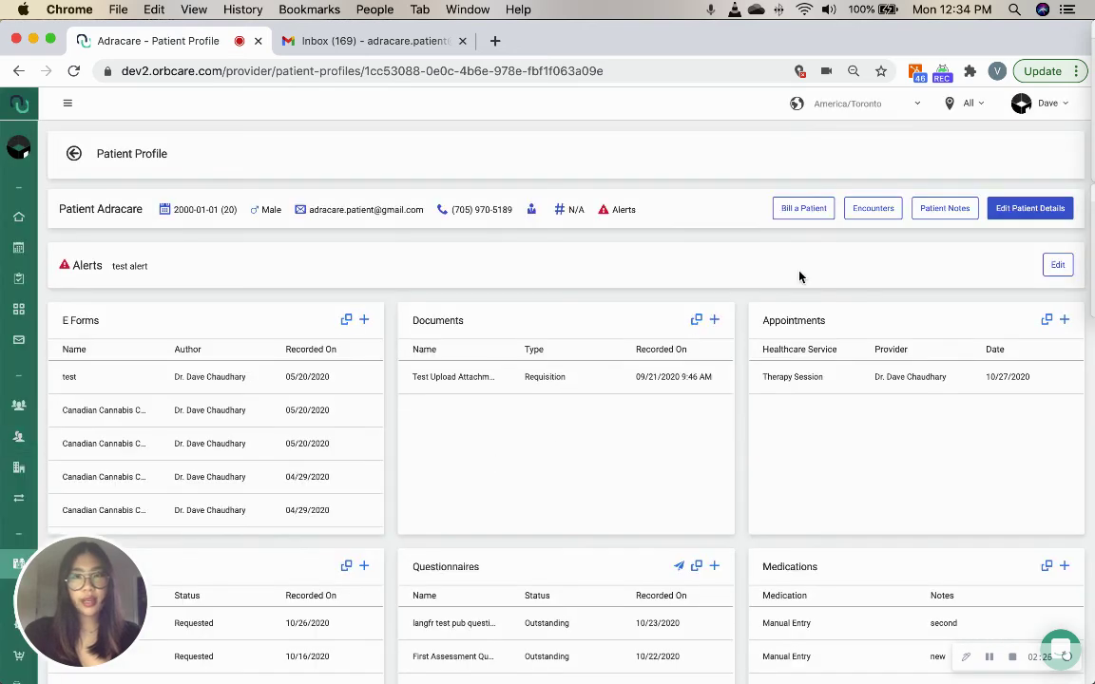
# Start a bill from the patient's profile and choose to create an invoice
pyautogui.click(803, 211)
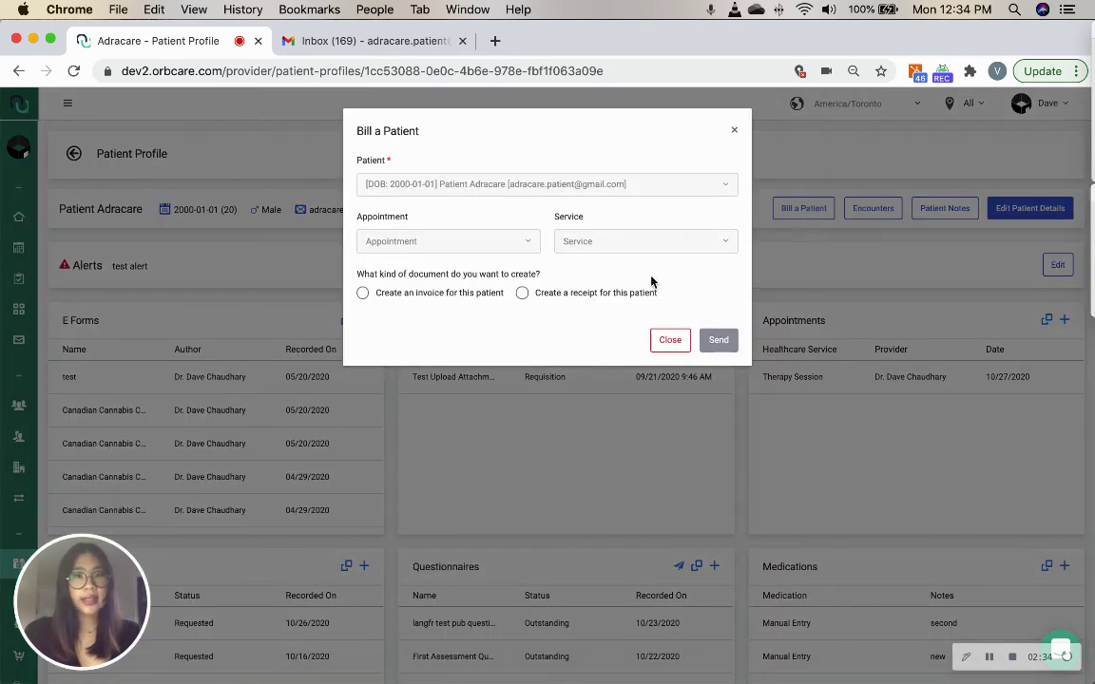
pyautogui.click(364, 294)
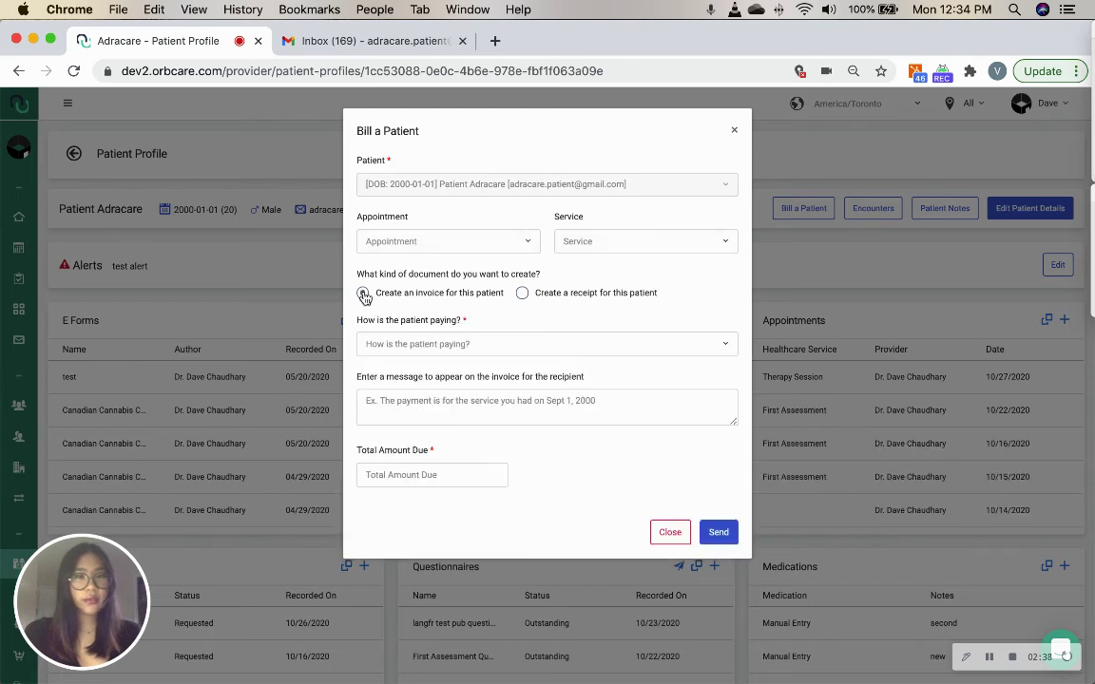
# Look through the appointments and services that can be linked to the invoice, without selecting any
pyautogui.click(448, 243)
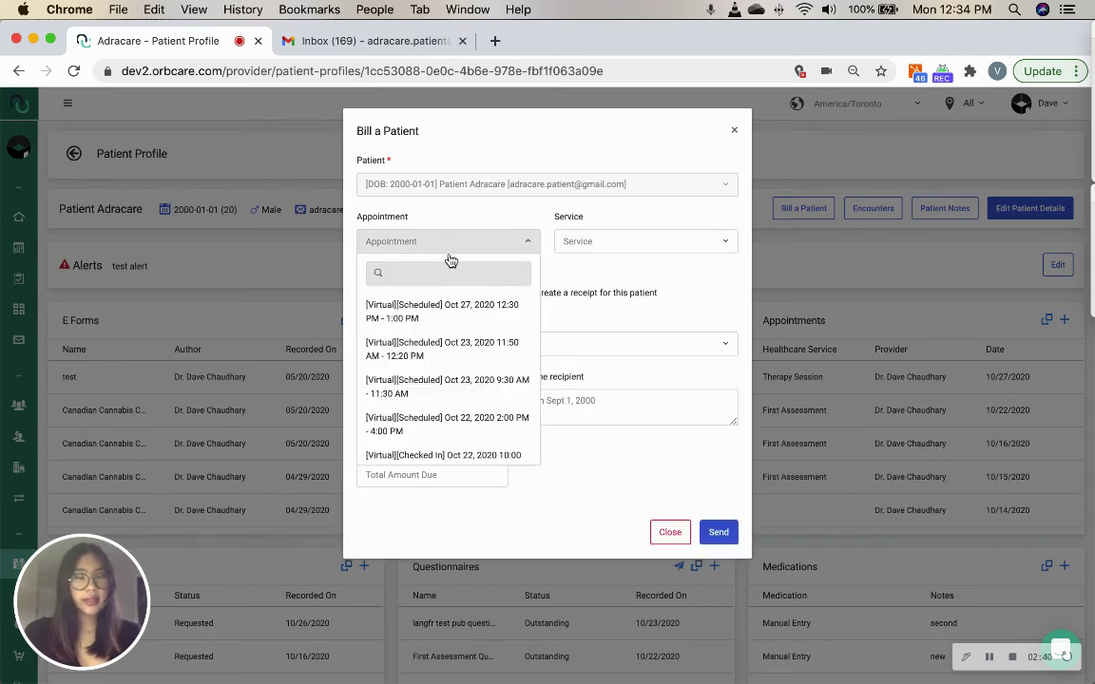
pyautogui.scroll(-2, 444, 440)
pyautogui.scroll(2, 444, 440)
pyautogui.click(624, 245)
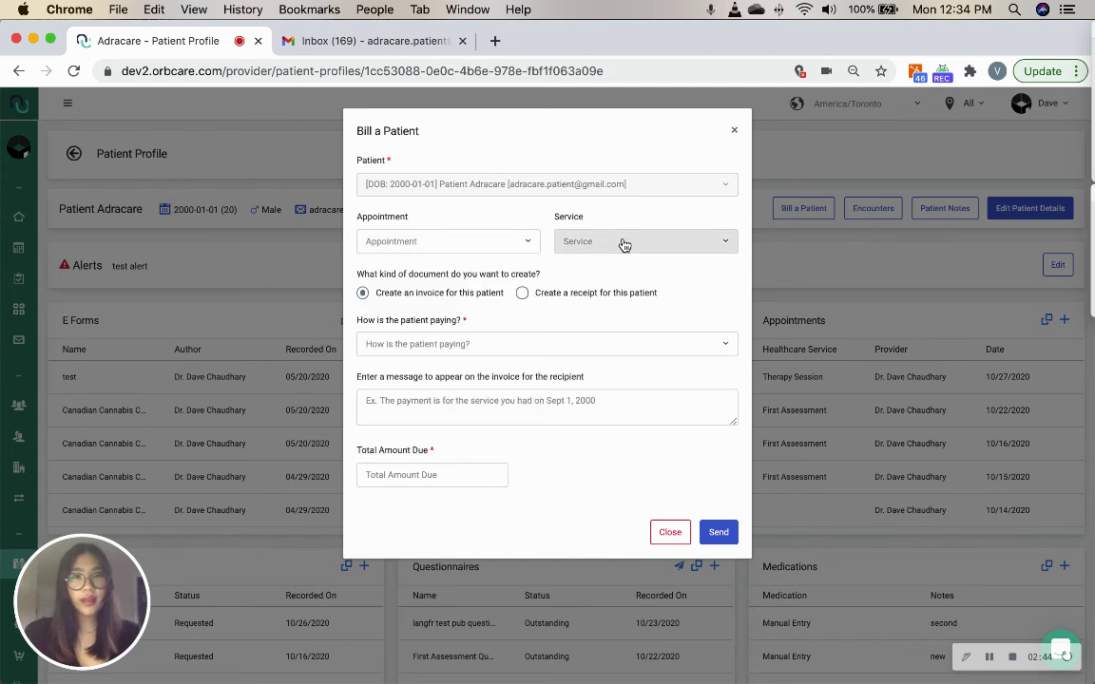
pyautogui.click(624, 243)
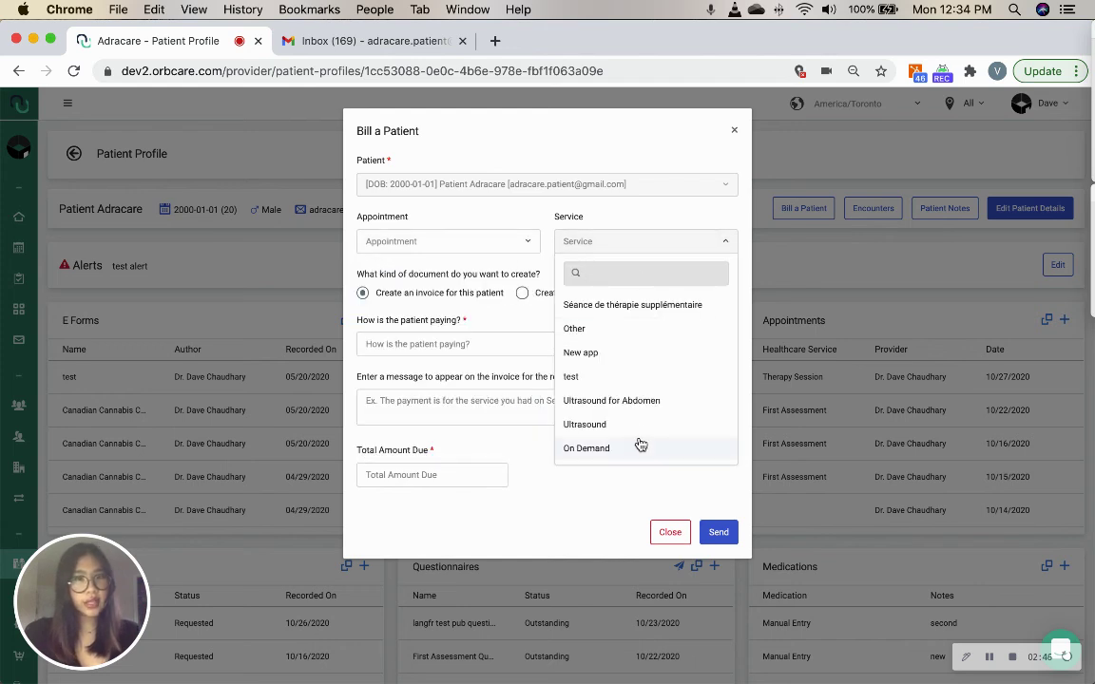
pyautogui.click(523, 215)
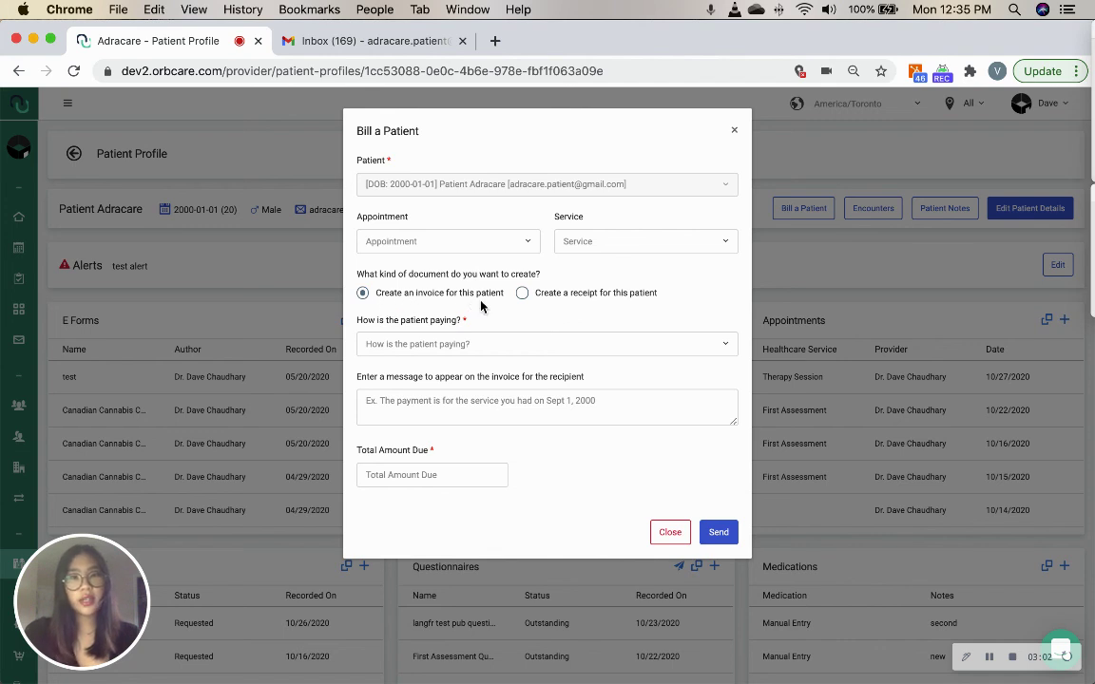
# Request payment via Stripe with a total amount due of 100 and send the invoice
pyautogui.click(501, 349)
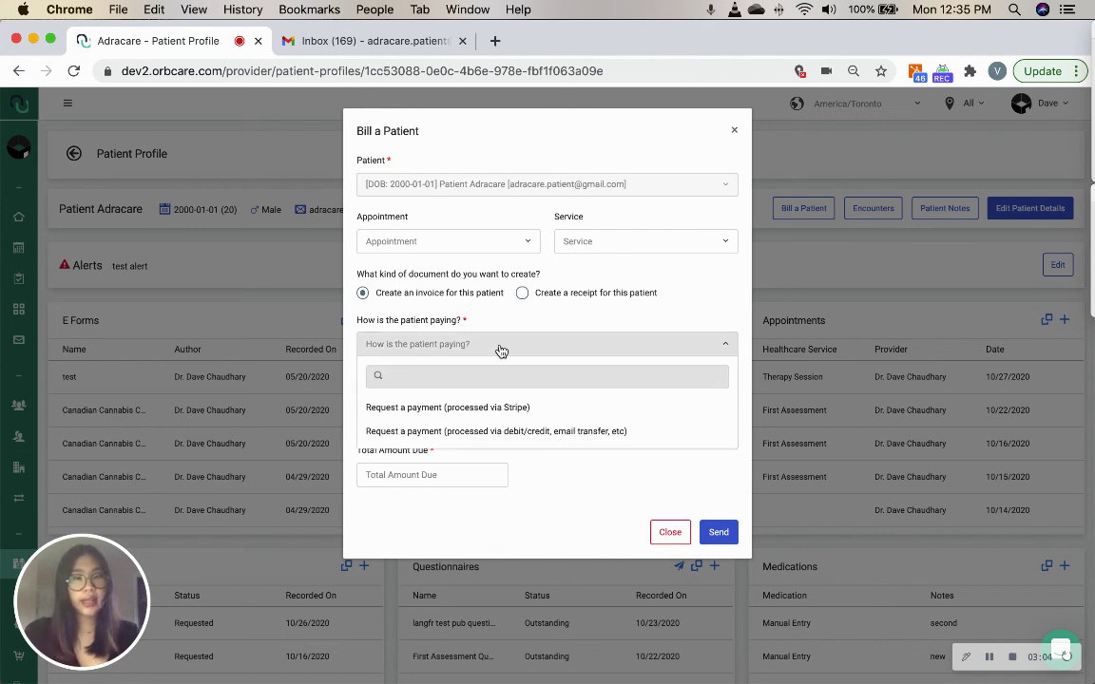
pyautogui.click(487, 408)
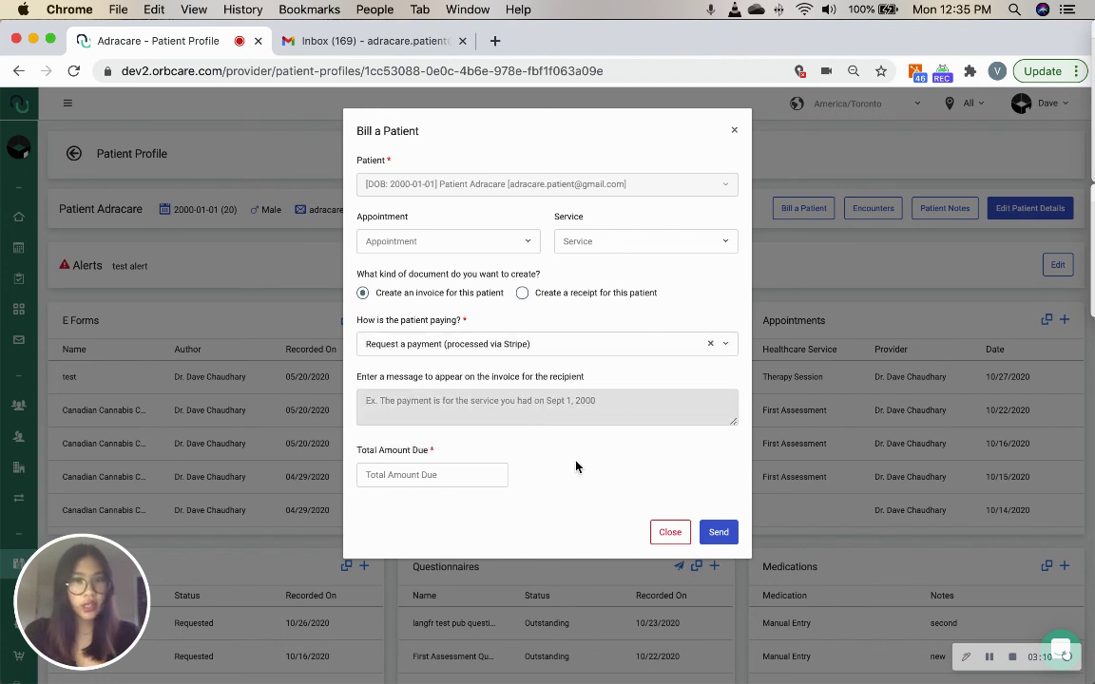
pyautogui.click(542, 469)
pyautogui.click(465, 473)
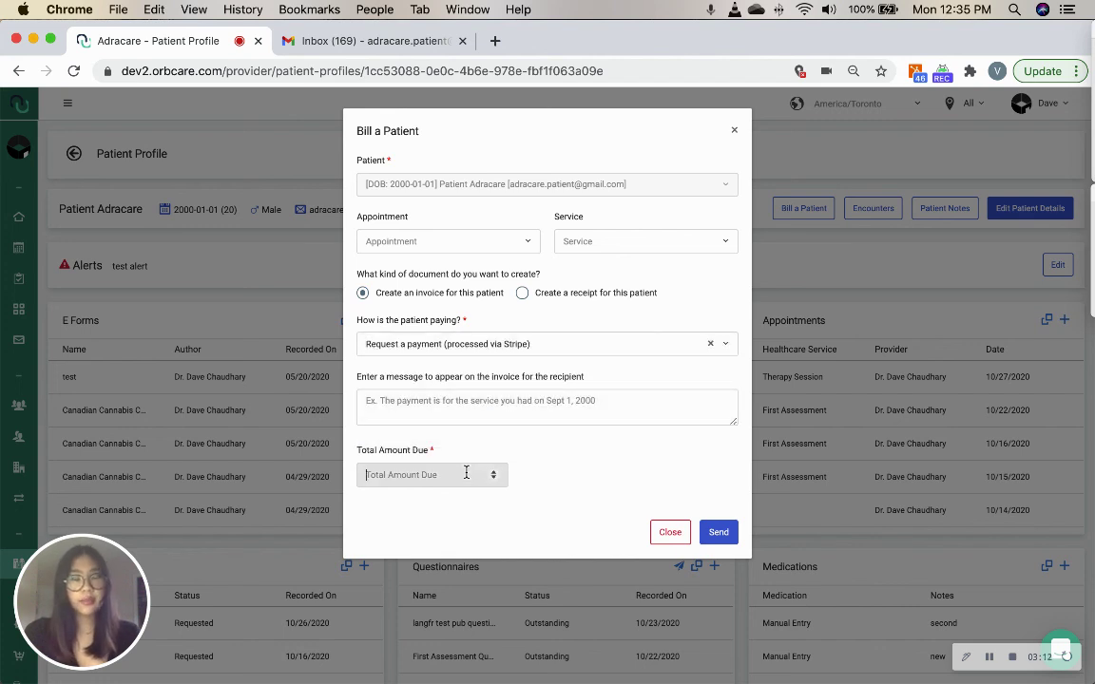
pyautogui.write('100')
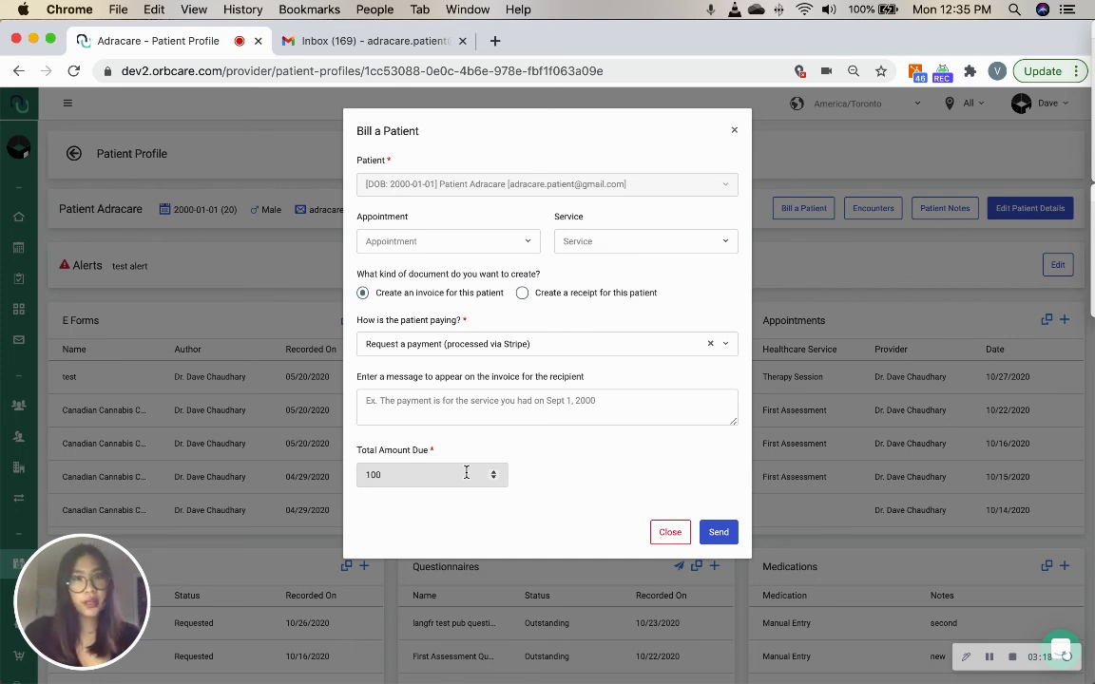
pyautogui.click(737, 532)
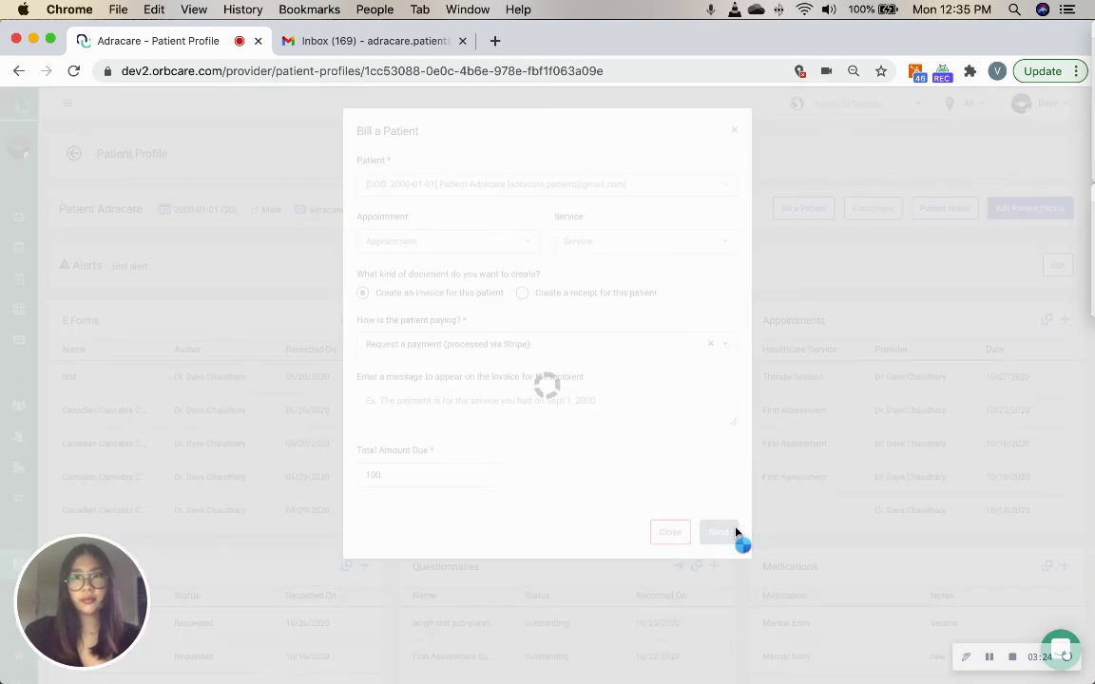